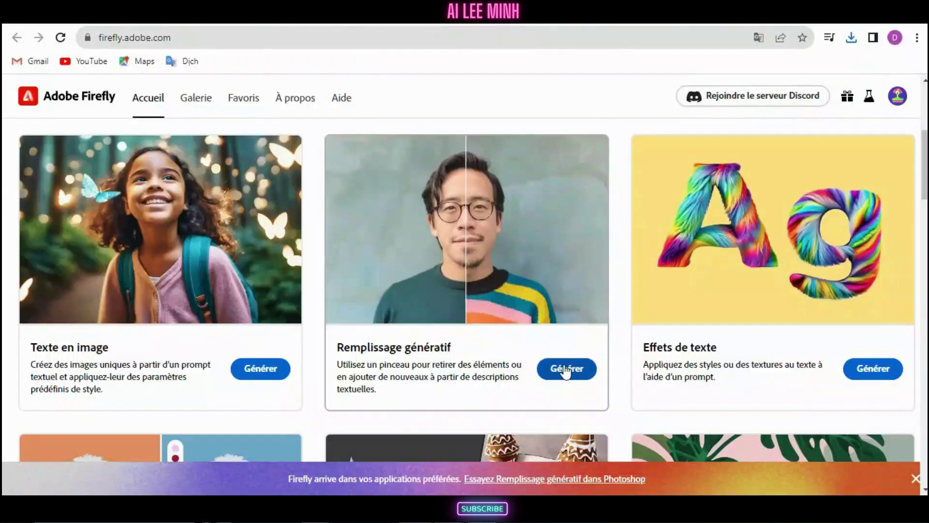
Step: Start a generative fill in Adobe Firefly and upload the image singleframe (3) from the Downloads folder
left_click(572, 371)
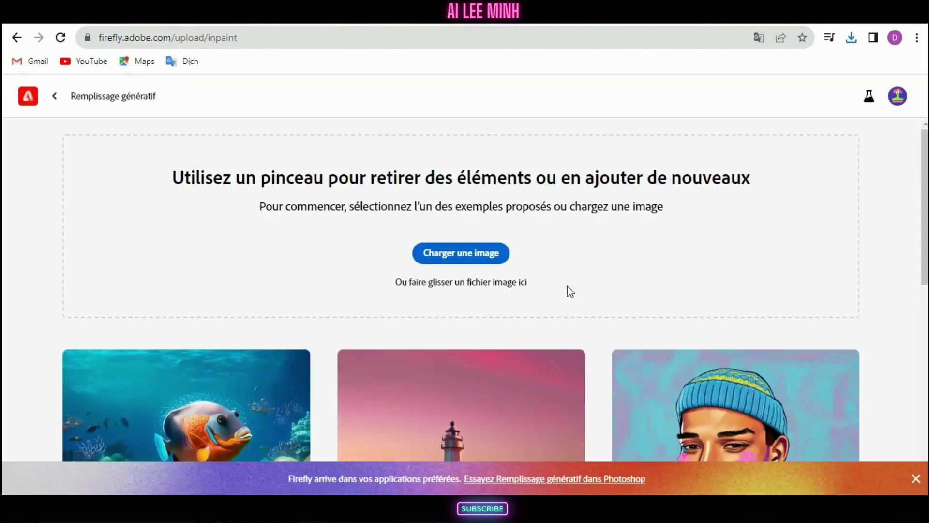
scroll(568, 288, "down", 3)
scroll(567, 290, "up", 3)
left_click(458, 257)
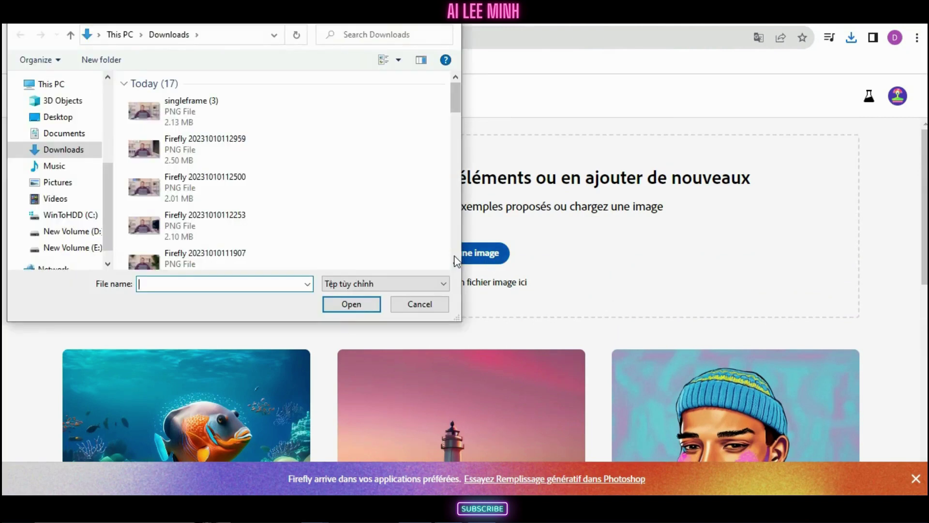
left_click(181, 108)
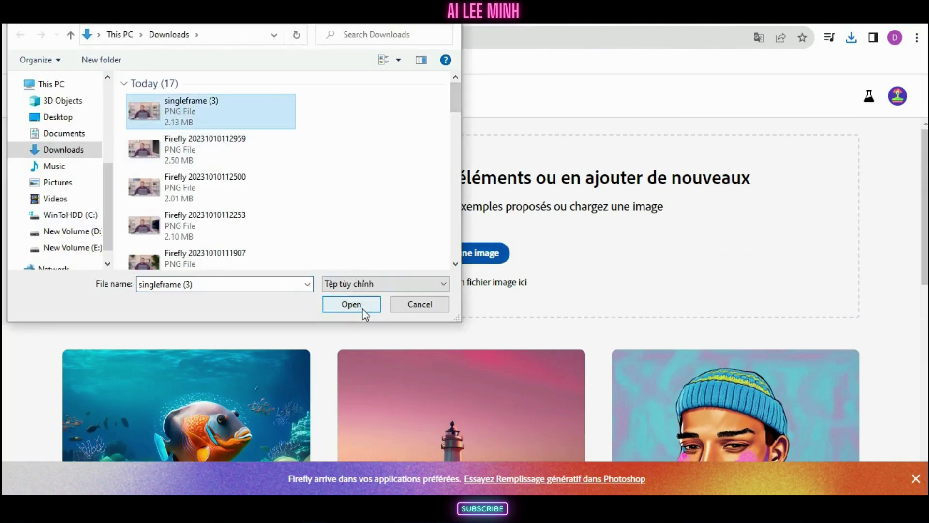
left_click(352, 304)
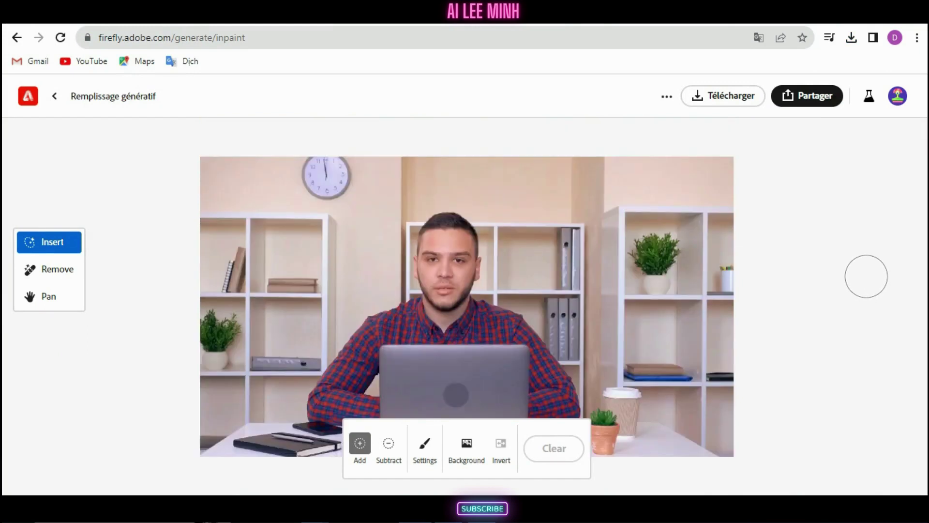
Step: Remove the round clock from the wall behind the man with the Remove brush
left_click(55, 271)
scroll(625, 364, "down", 2)
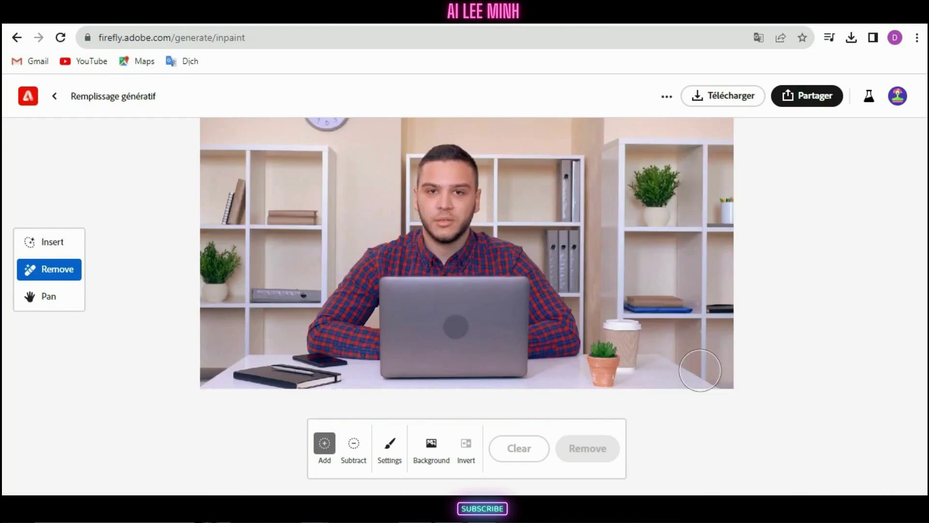
scroll(673, 367, "up", 2)
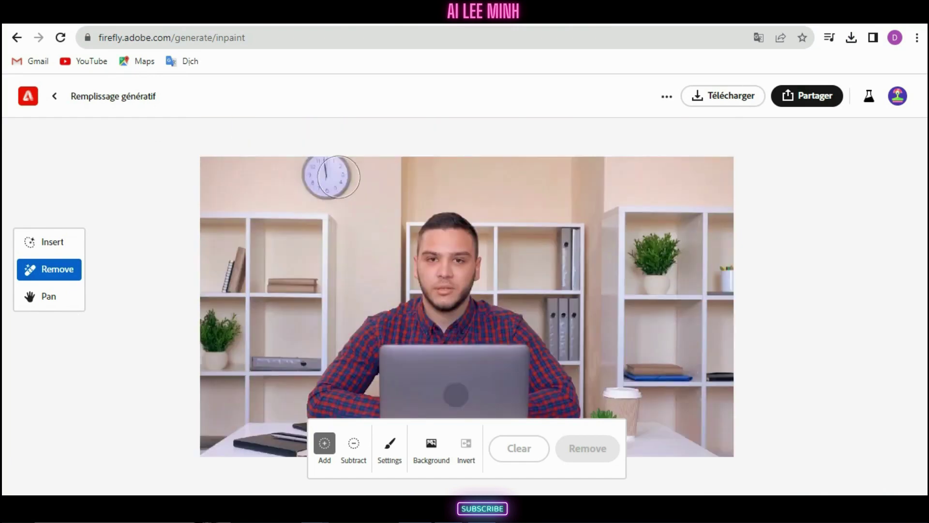
mouse_move(326, 175)
left_mouse_down()
mouse_move(314, 175)
mouse_move(336, 172)
mouse_move(332, 156)
left_mouse_up()
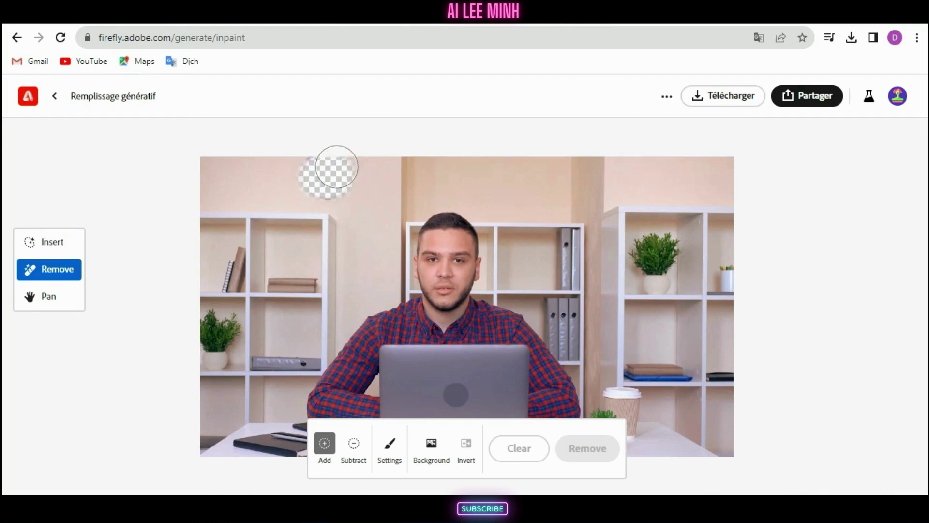
left_click(588, 449)
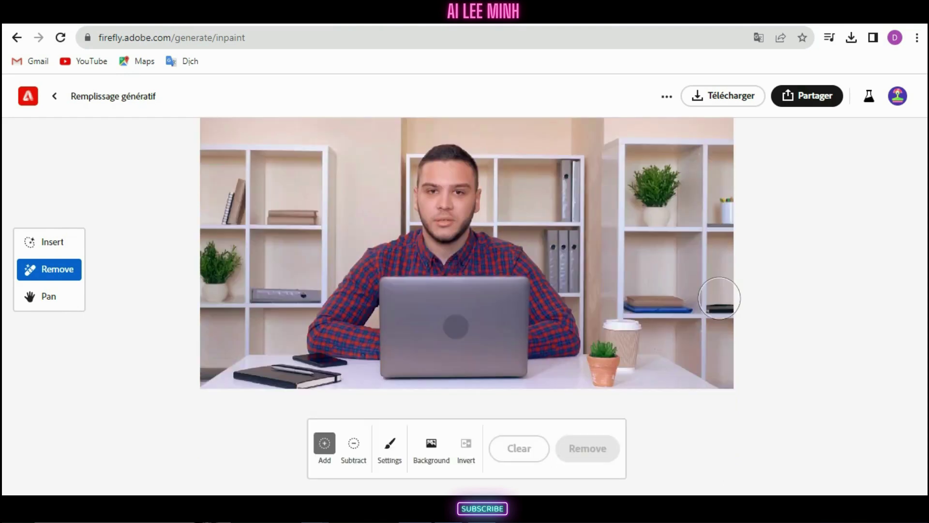
Step: Brush out the background on both sides of the man, fill it using the prompt "park", and keep a generated variation
left_click(64, 244)
mouse_move(620, 121)
left_mouse_down()
mouse_move(622, 310)
mouse_move(649, 160)
mouse_move(653, 286)
mouse_move(703, 235)
left_mouse_up()
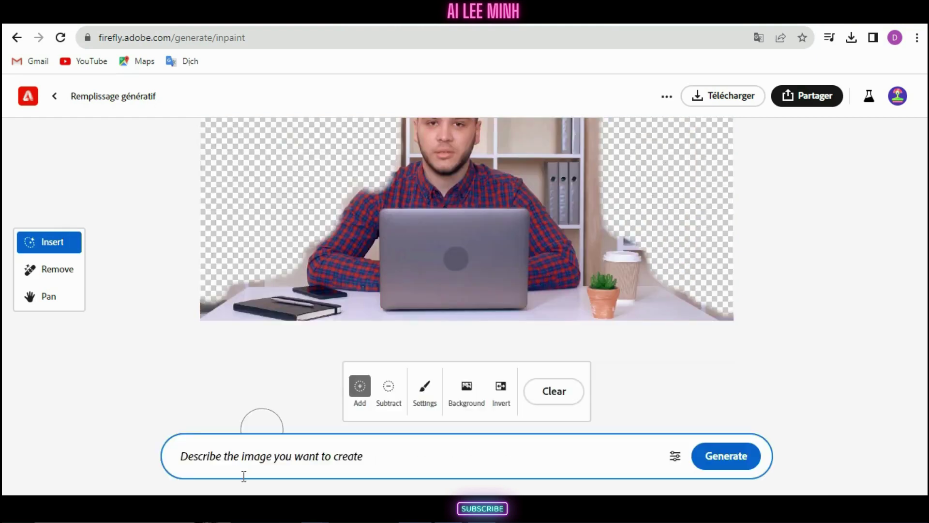
type("P")
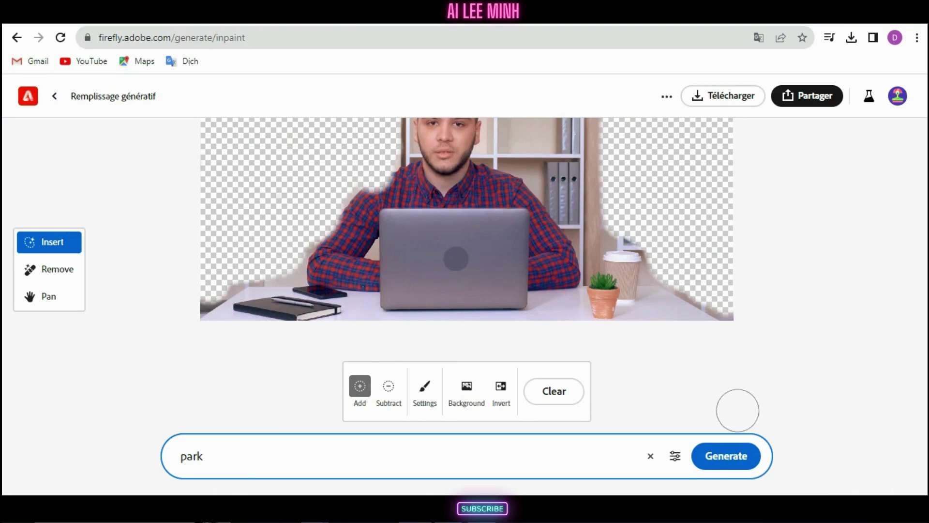
left_click(727, 456)
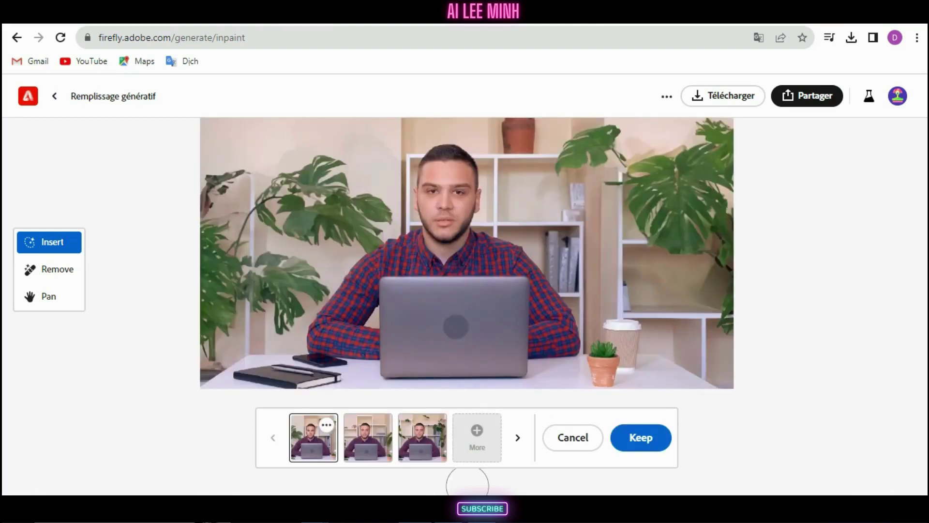
left_click(382, 451)
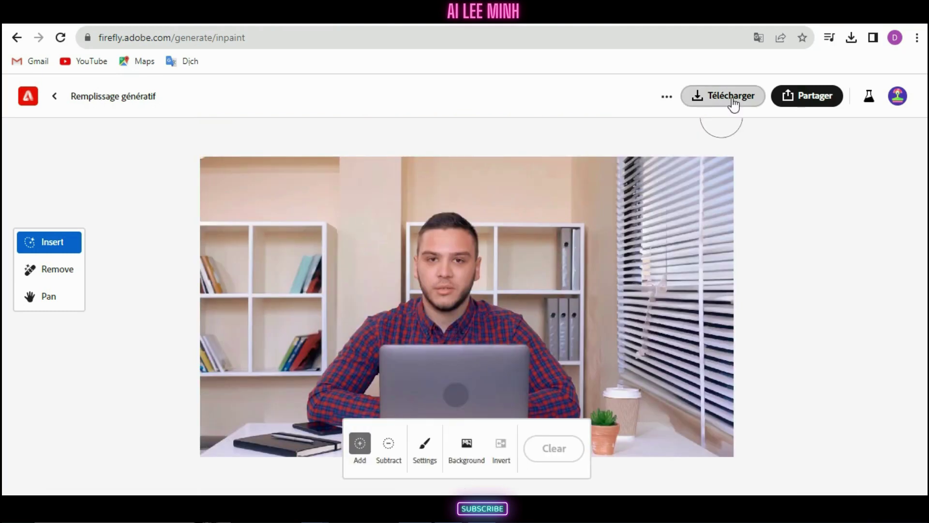
Step: Download the edited image, accepting the AI transparency notice, and compare the saved Firefly images in the photo viewer
left_click(732, 101)
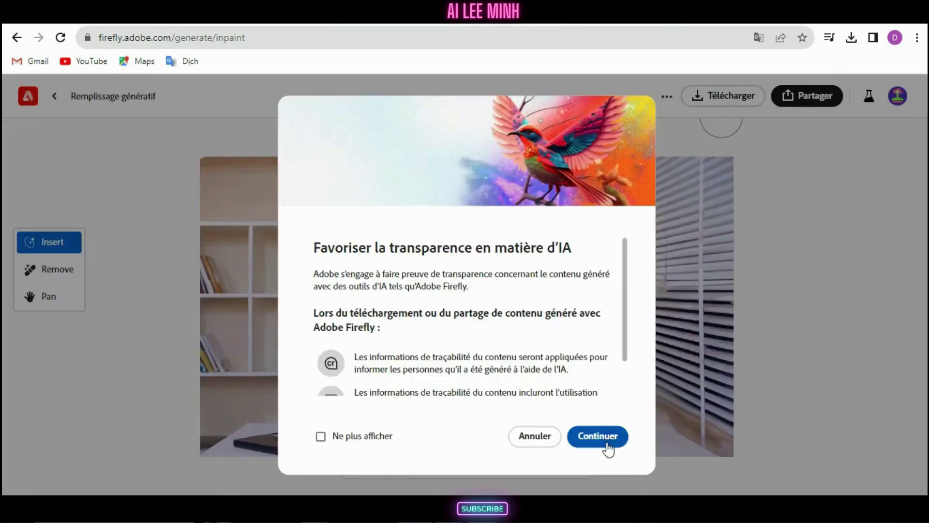
left_click(603, 438)
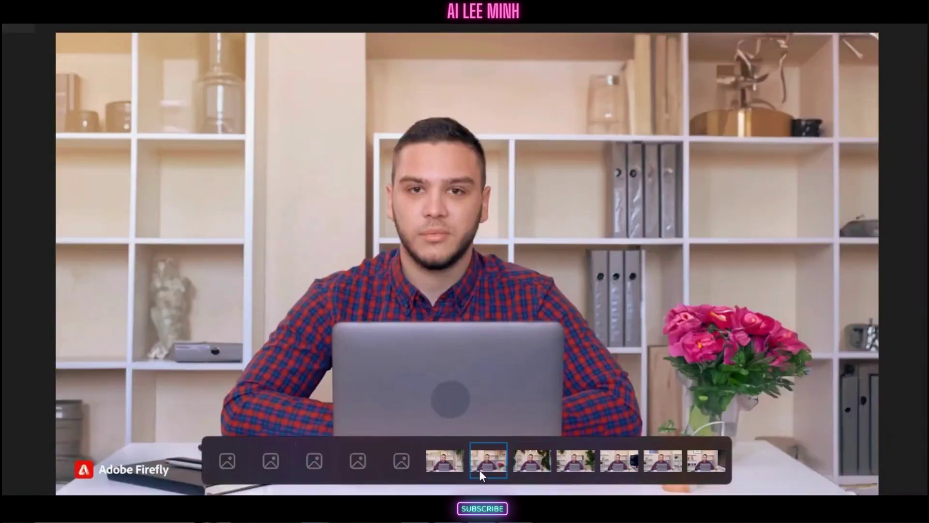
left_click(455, 466)
left_click(542, 464)
left_click(496, 462)
left_click(532, 461)
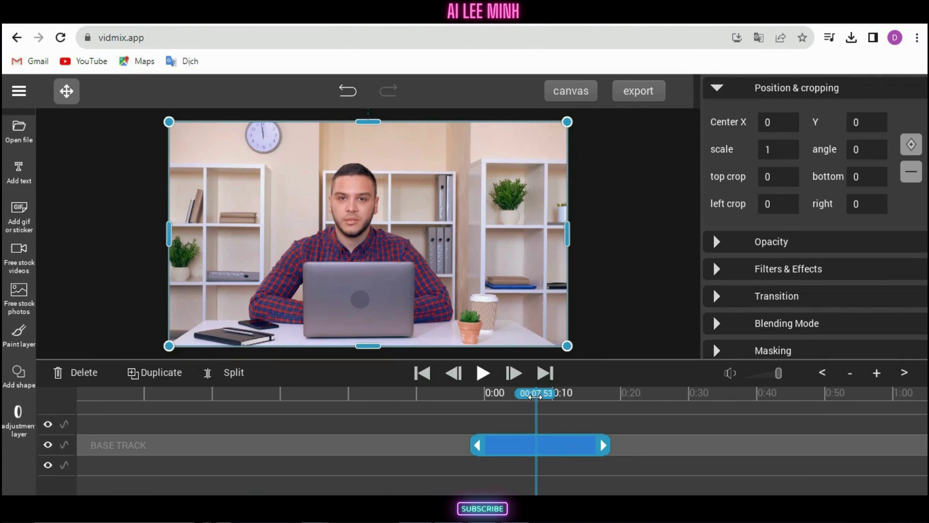
left_click(18, 132)
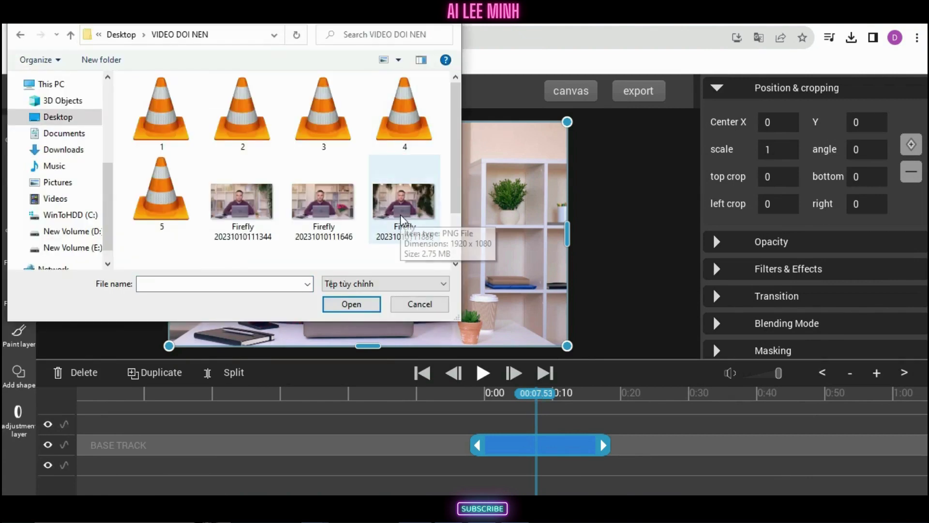
left_click(387, 214)
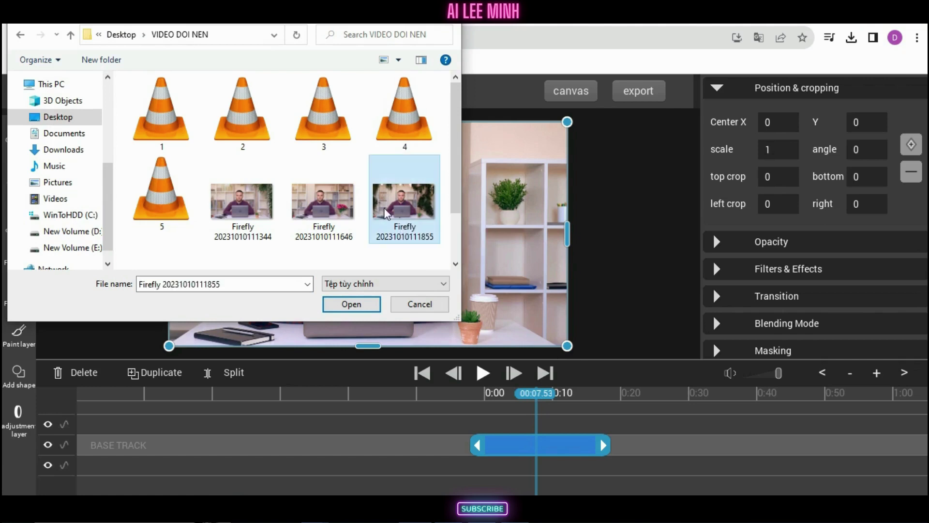
left_click(352, 305)
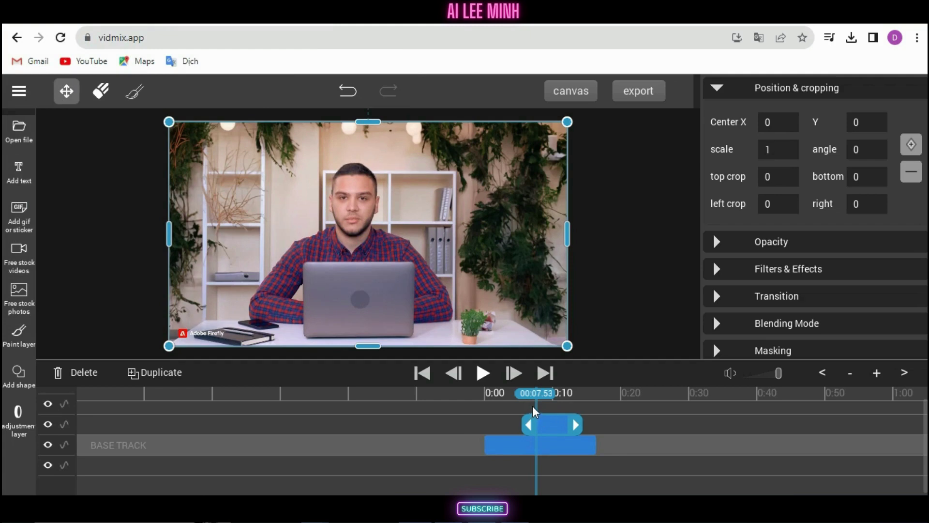
Step: Extend the Firefly image clip at both ends to match the full length of the base video, and play the result
left_click(511, 447)
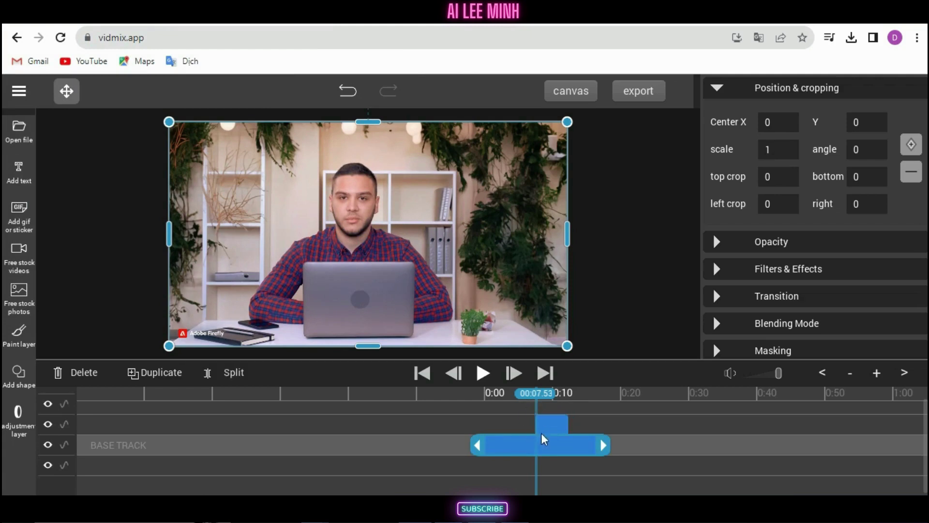
left_click(553, 431)
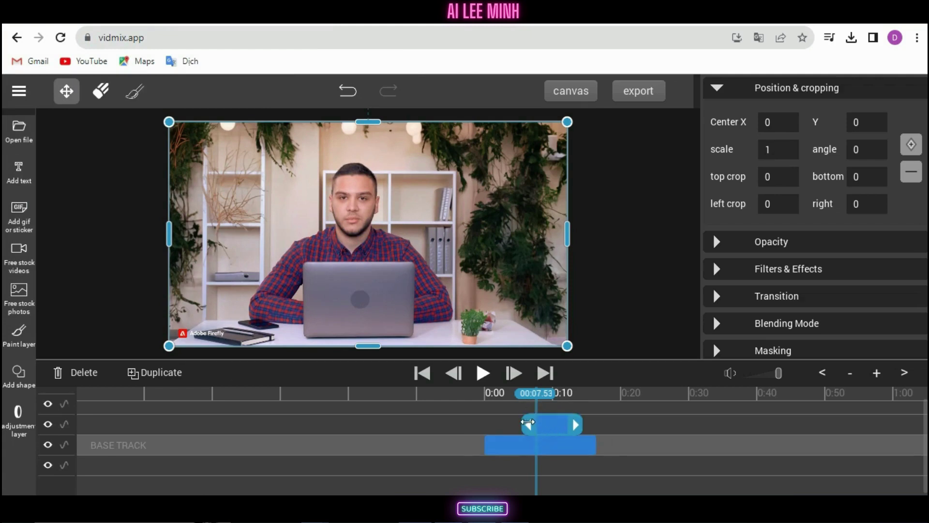
left_click_drag(561, 429, 593, 425)
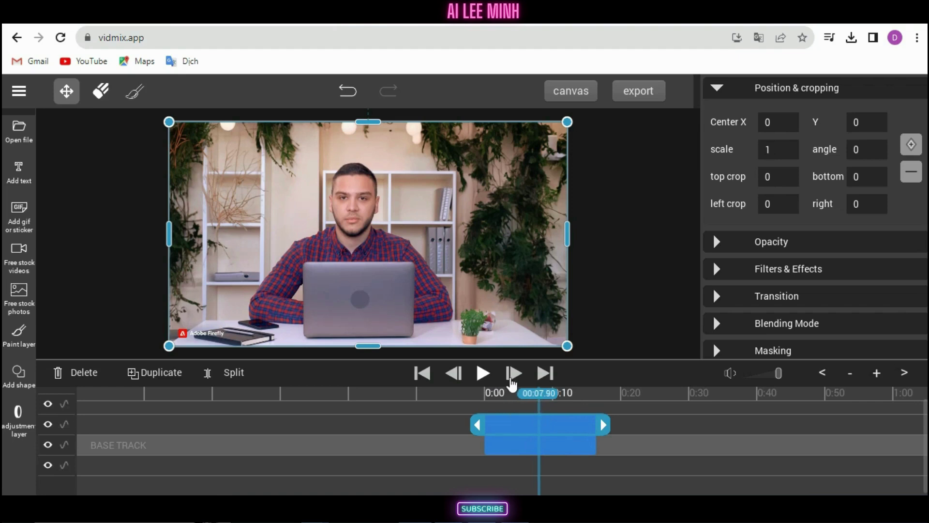
left_click(482, 380)
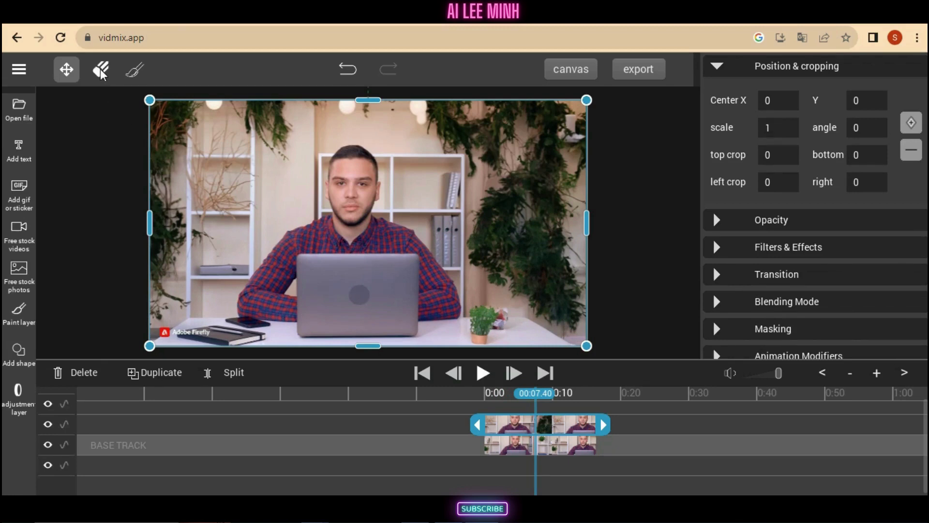
Step: Erase the Adobe Firefly watermark and the man's face from the image layer with the erase brush, and play the video
left_click(101, 70)
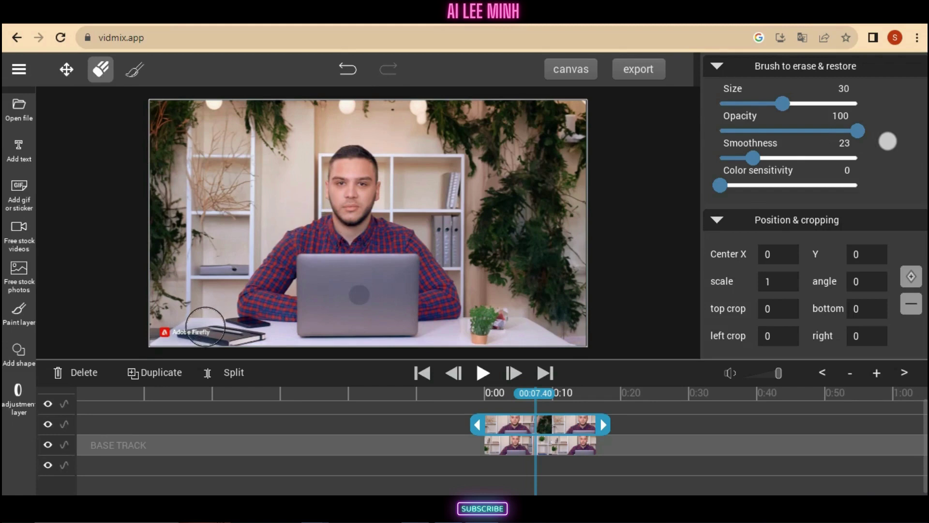
left_click_drag(206, 326, 174, 327)
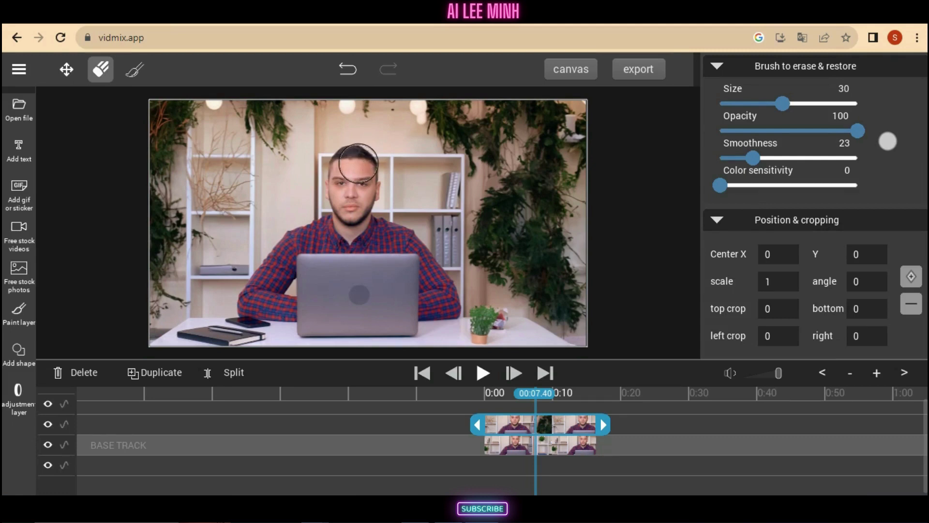
mouse_move(350, 161)
left_mouse_down()
mouse_move(360, 202)
mouse_move(356, 163)
mouse_move(343, 171)
mouse_move(340, 202)
mouse_move(353, 197)
mouse_move(358, 247)
mouse_move(377, 224)
mouse_move(371, 233)
mouse_move(411, 252)
mouse_move(434, 305)
mouse_move(336, 291)
mouse_move(253, 298)
mouse_move(312, 241)
mouse_move(346, 225)
mouse_move(331, 230)
mouse_move(336, 211)
left_mouse_up()
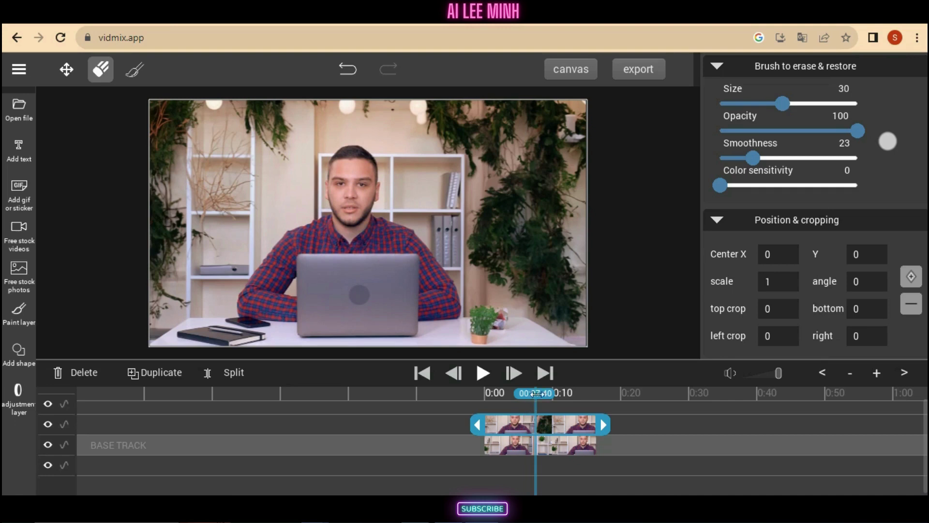
left_click(483, 373)
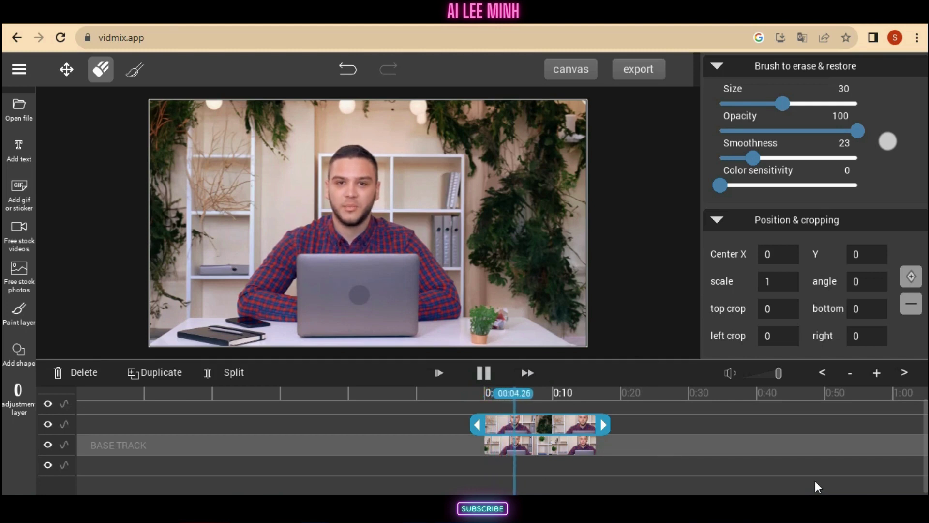
Step: Export the video as .mp4 (h264) at a bitrate of 20.0 Mbps, saving it as Test in the Documents folder
left_click(639, 68)
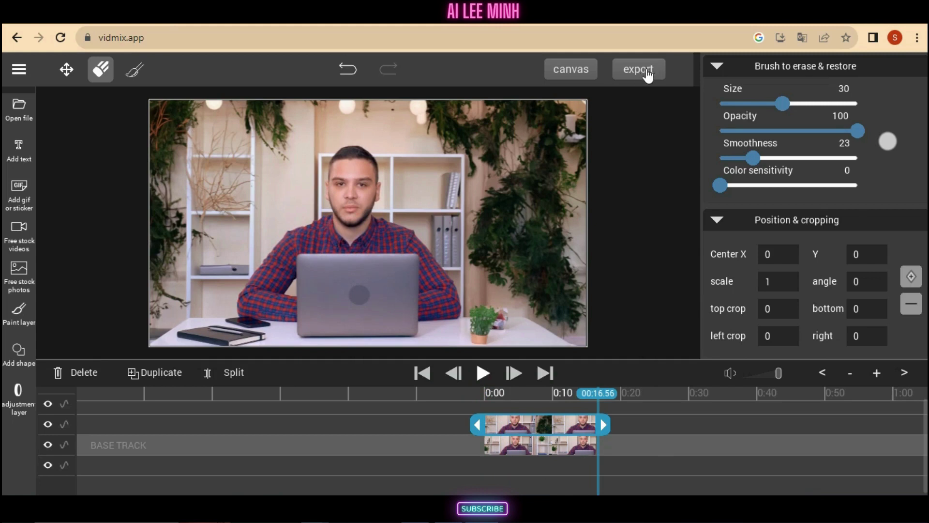
left_click(647, 73)
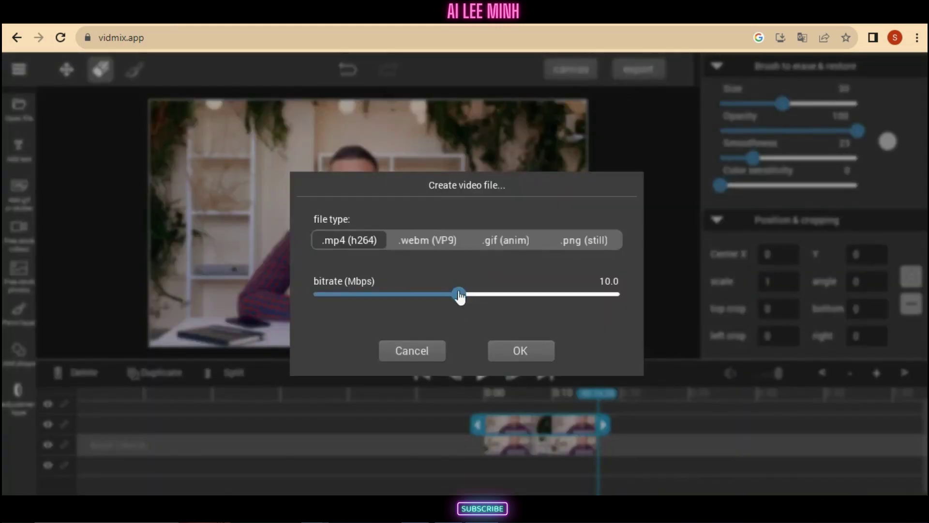
left_click_drag(460, 302, 625, 309)
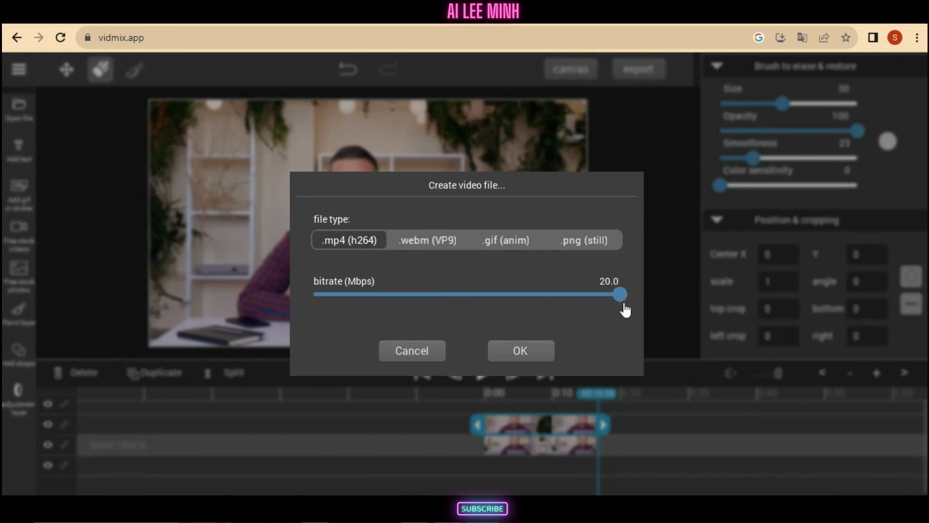
left_click(521, 351)
type("Test")
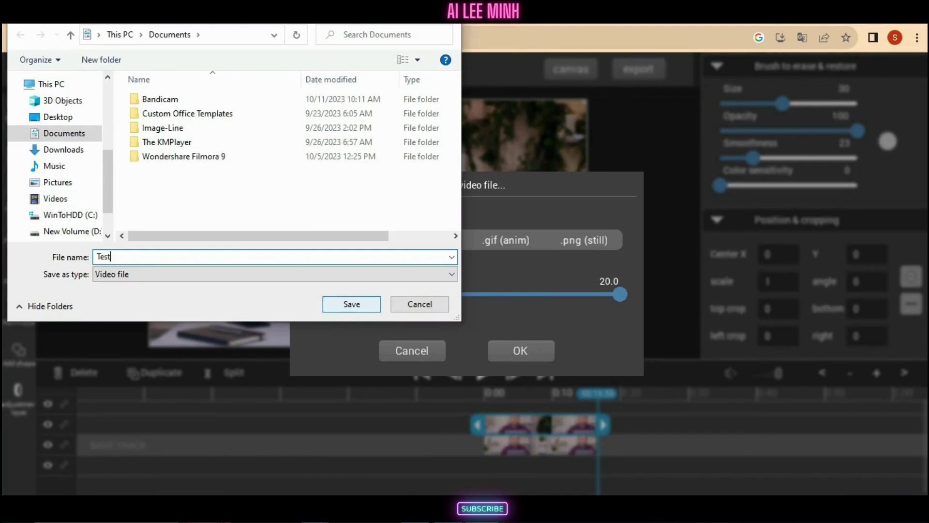
left_click(337, 305)
left_click(515, 349)
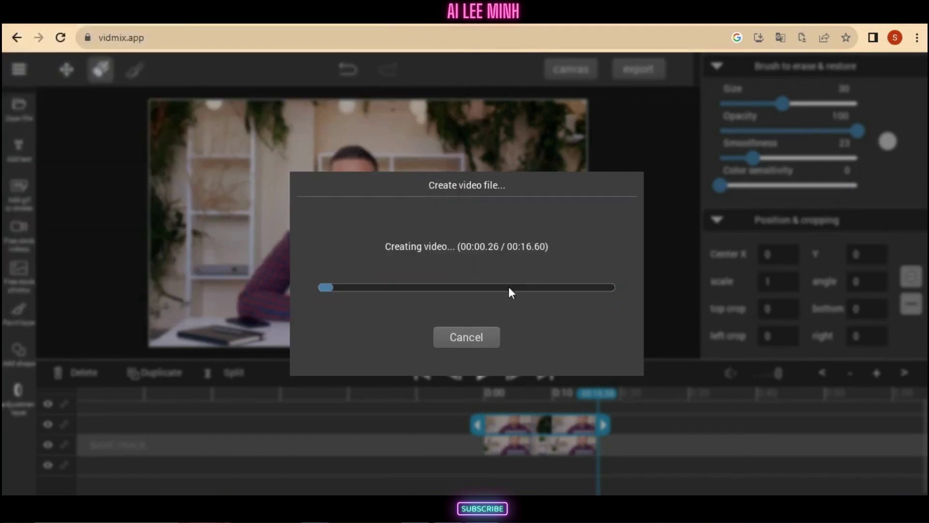